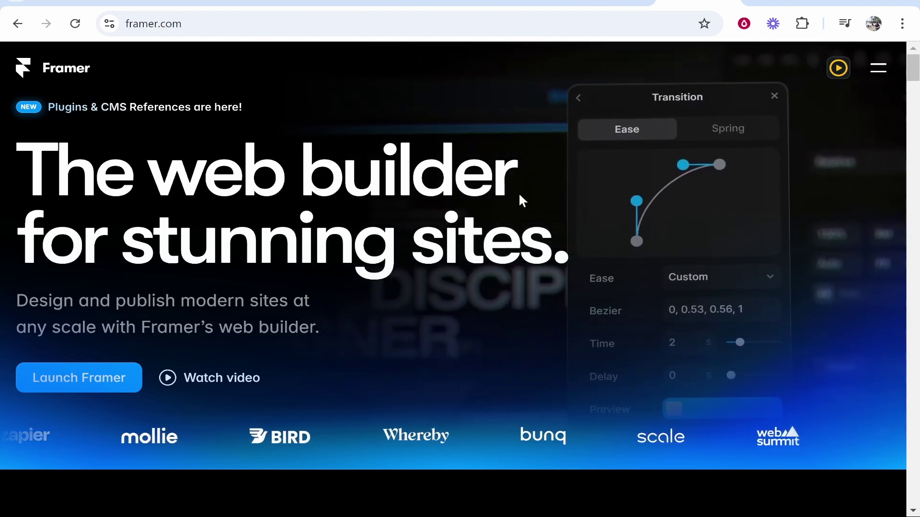
View the published landing page site in its browser tab
left_click(431, 3)
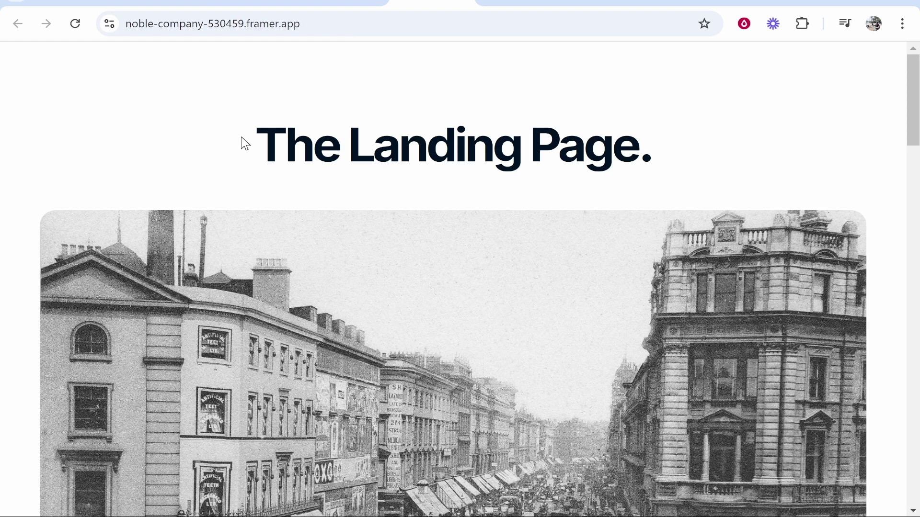
left_click_drag(245, 143, 649, 144)
left_click(375, 143)
Return to the Framer projects dashboard after a look at the Framer homepage
left_click(342, 2)
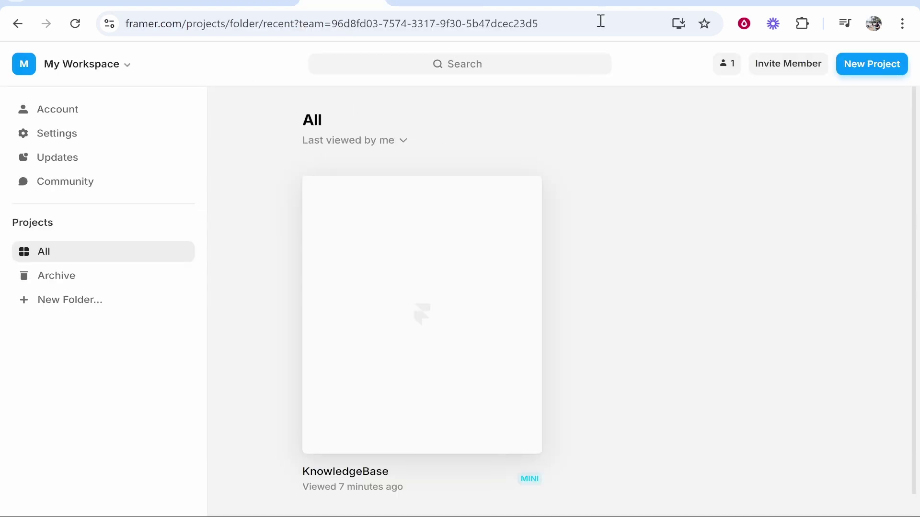
left_click(709, 3)
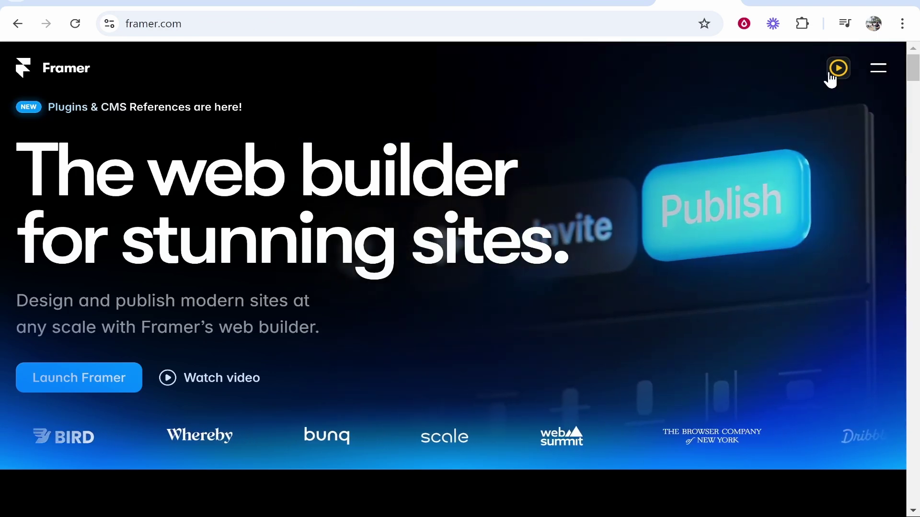
left_click(343, 3)
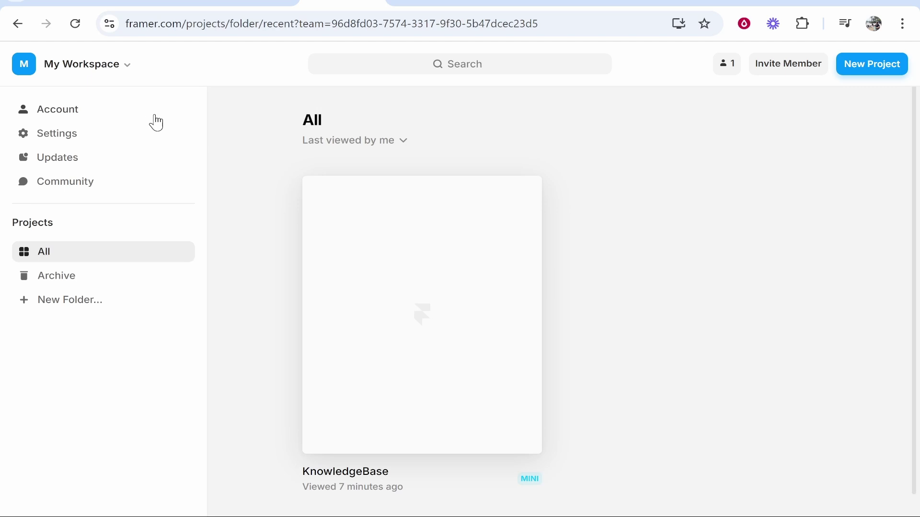
mouse_move(365, 326)
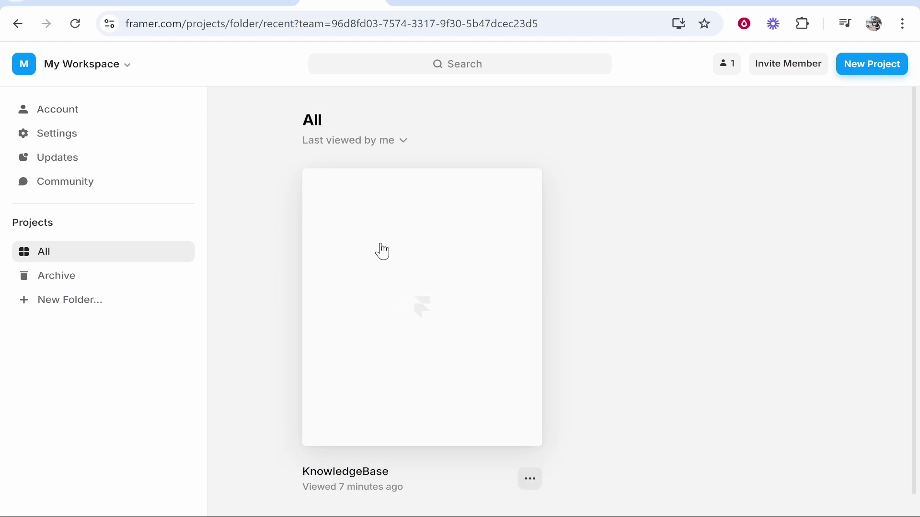
Open the KnowledgeBase project and go to its Site Settings Domains page
left_click(461, 277)
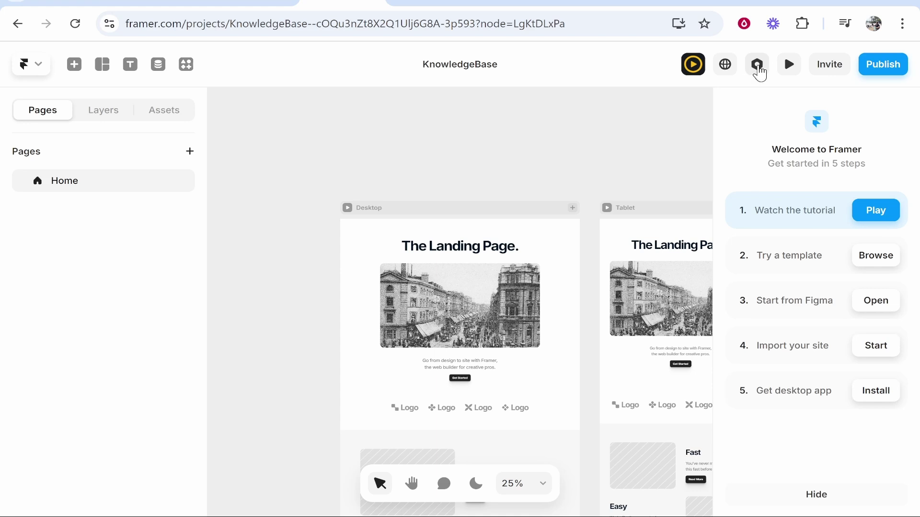
left_click(758, 70)
left_click(57, 161)
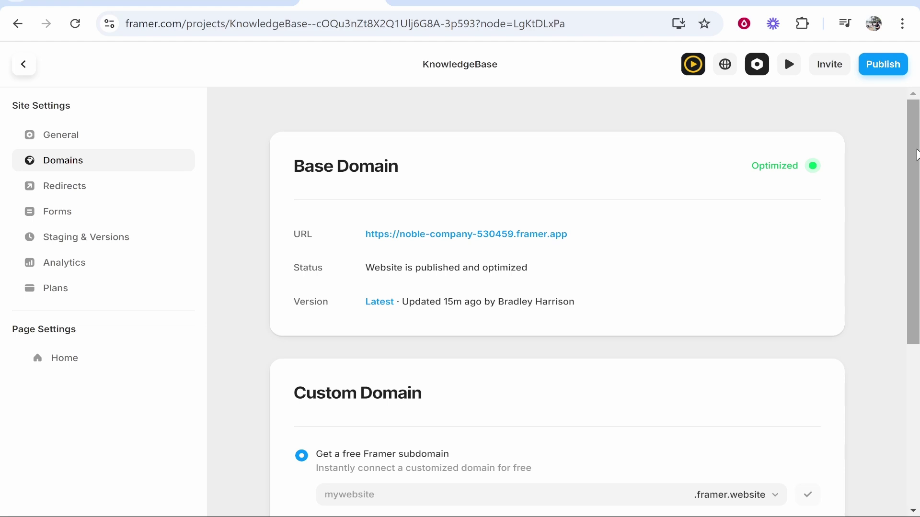
Select 'Connect a domain you own' under Custom Domain, then move to the Hostinger hPanel tab
scroll(279, 273, "down", 5)
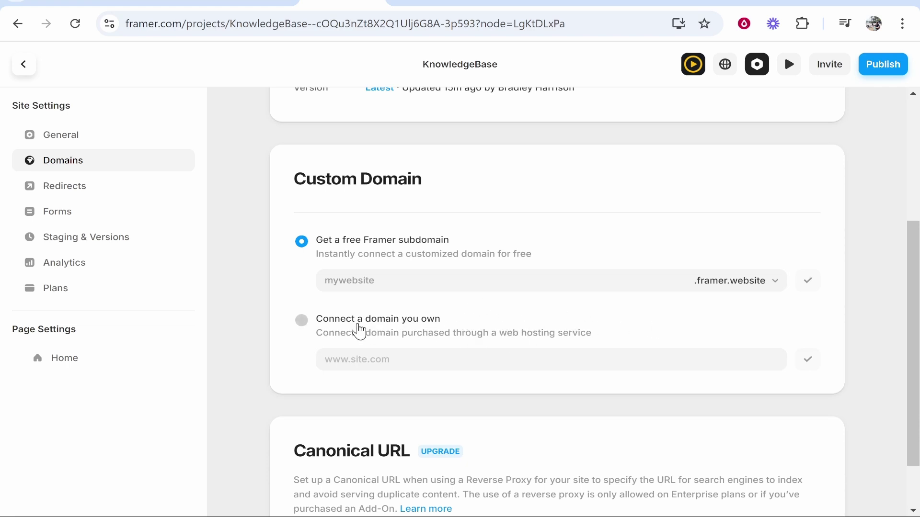
left_click(303, 320)
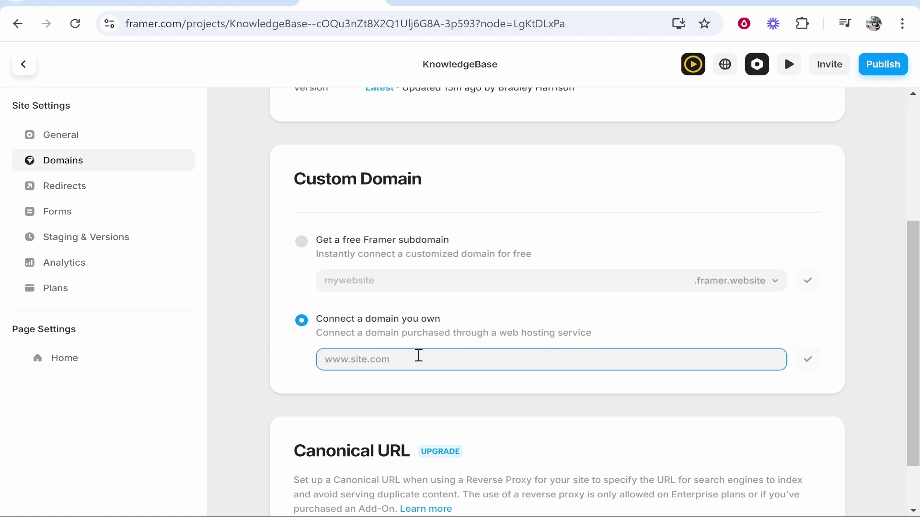
left_click(502, 4)
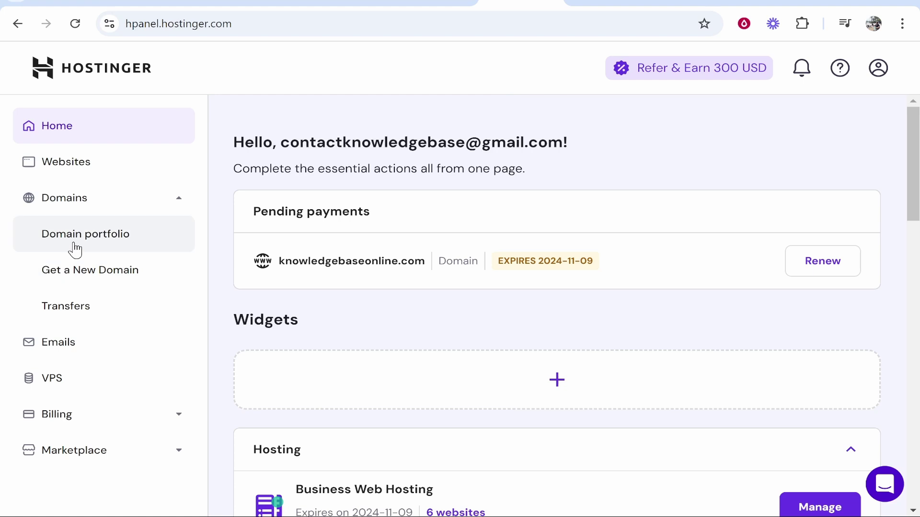
Copy knowledgebasevideo.com from hPanel's Domain portfolio and return to Framer
left_click(102, 243)
scroll(401, 325, "down", 2)
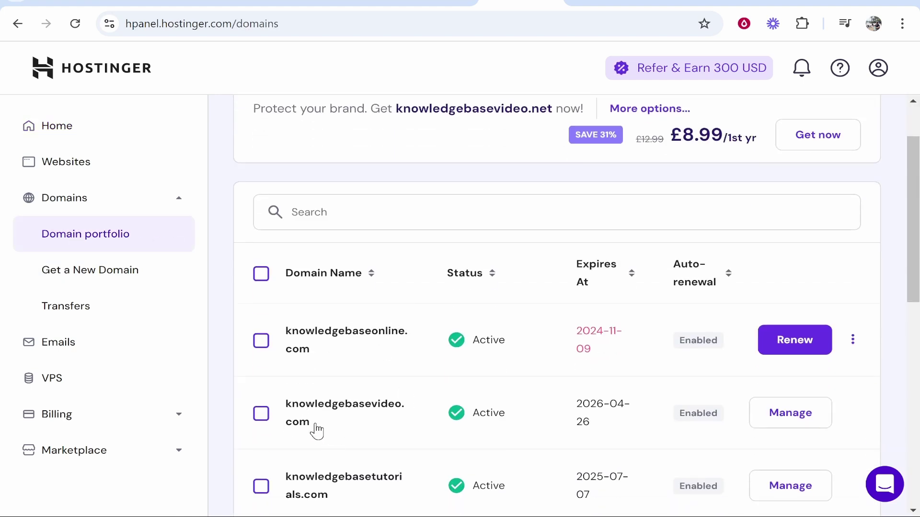
double_click(330, 428)
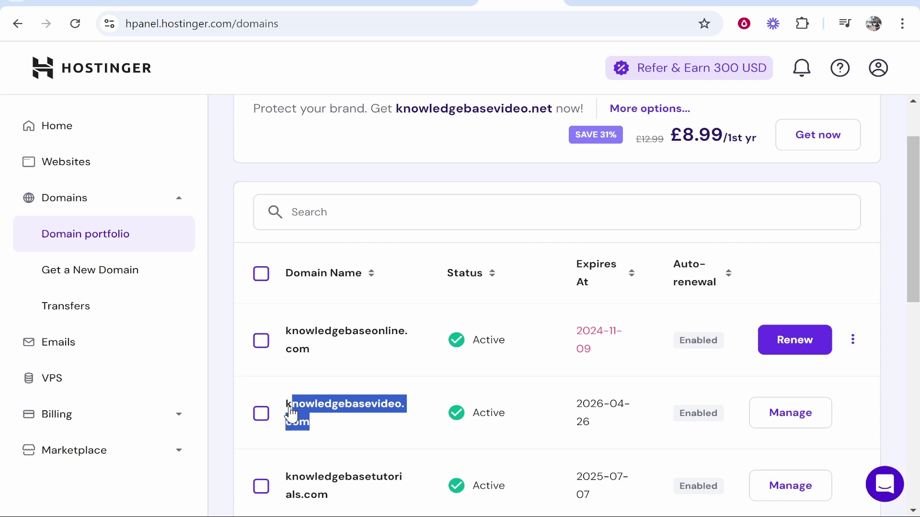
right_click(308, 413)
left_click(358, 176)
left_click(425, 7)
left_click(377, 4)
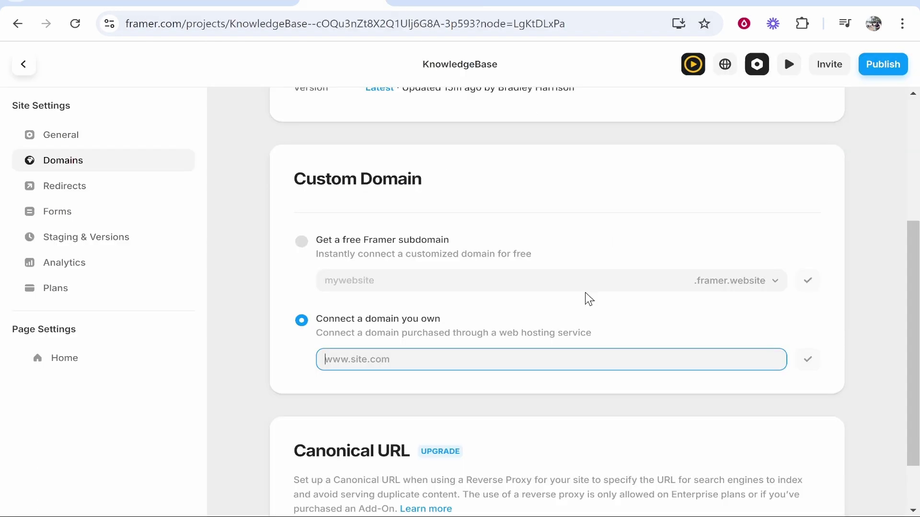
type("www.")
key("ctrl+v")
left_click_drag(494, 361, 300, 378)
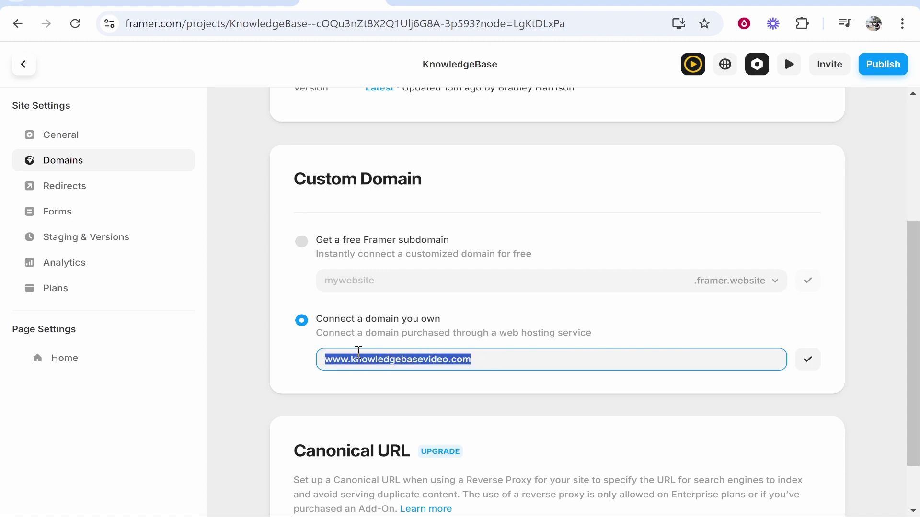
left_click(357, 361)
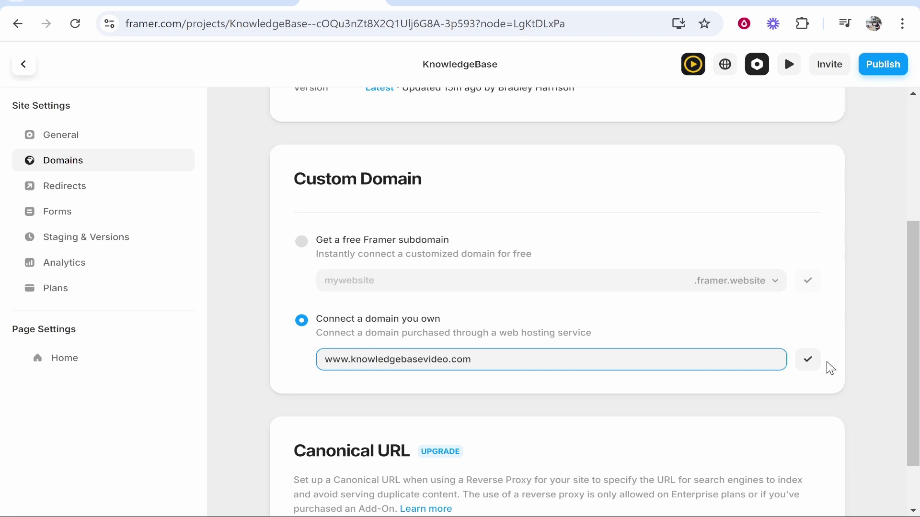
left_click(808, 361)
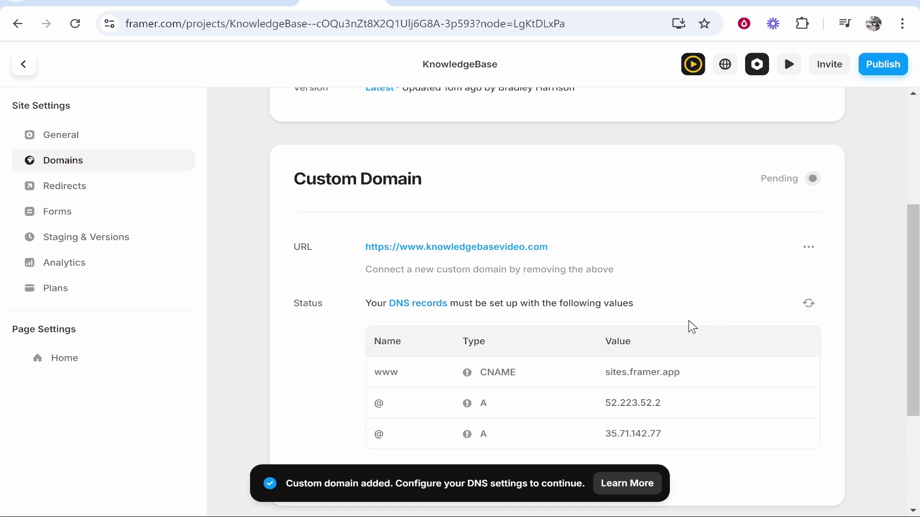
scroll(691, 327, "down", 2)
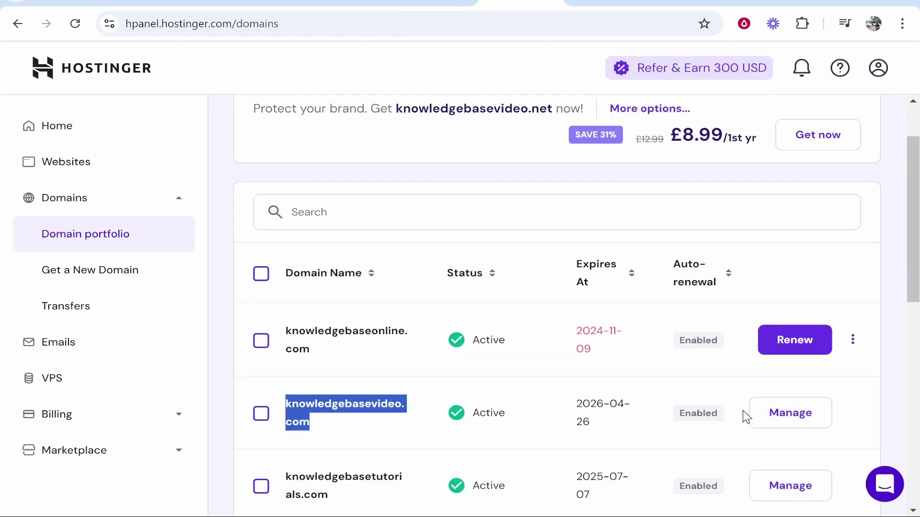
Open the DNS / Nameservers records page for knowledgebasevideo.com in hPanel
left_click(763, 420)
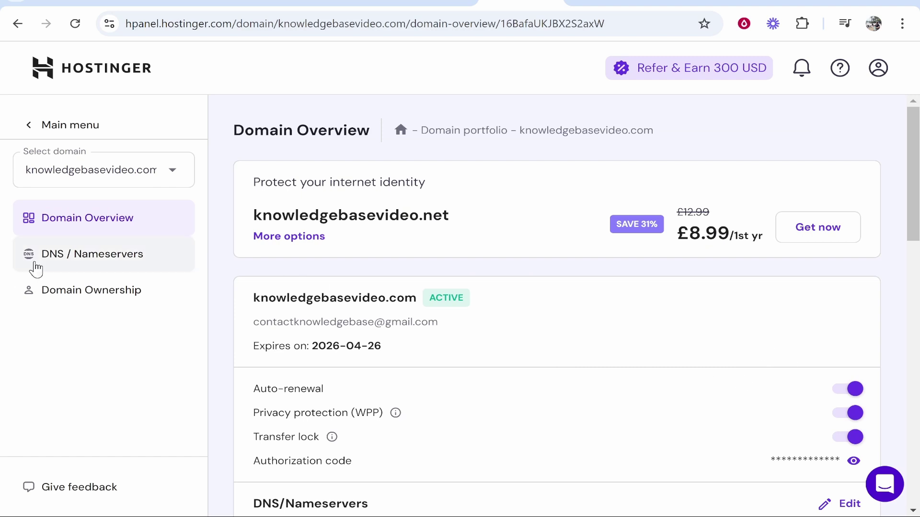
left_click(60, 258)
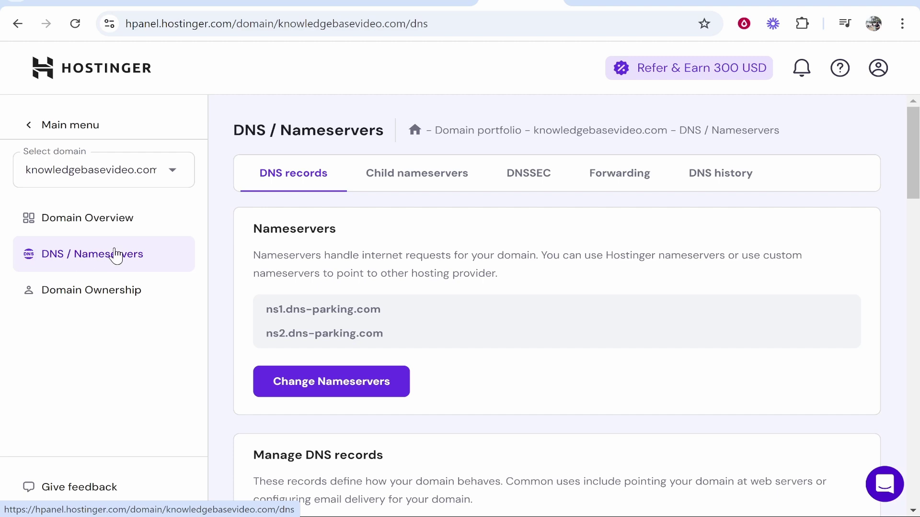
scroll(891, 175, "down", 2)
scroll(882, 175, "down", 6)
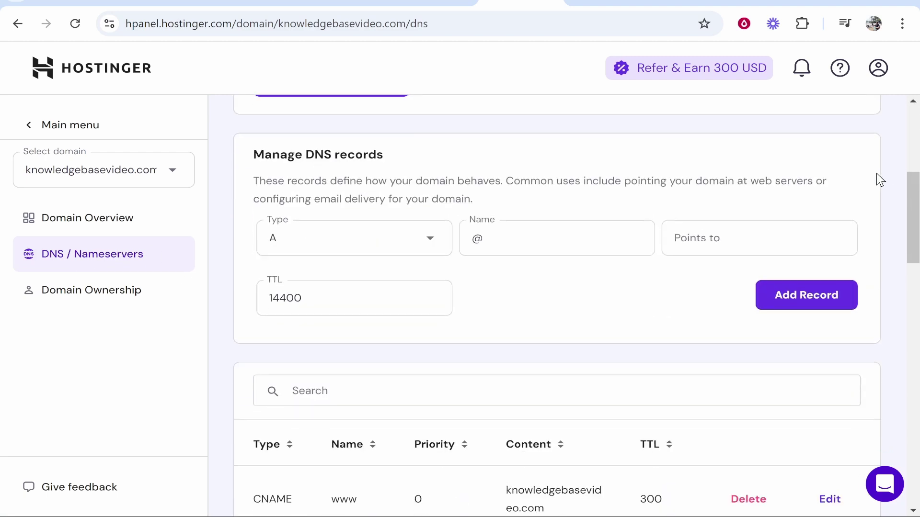
scroll(426, 247, "up", 3)
Copy Framer's required CNAME value sites.framer.app
key("ctrl+shift+Tab")
key("ctrl+shift+Tab")
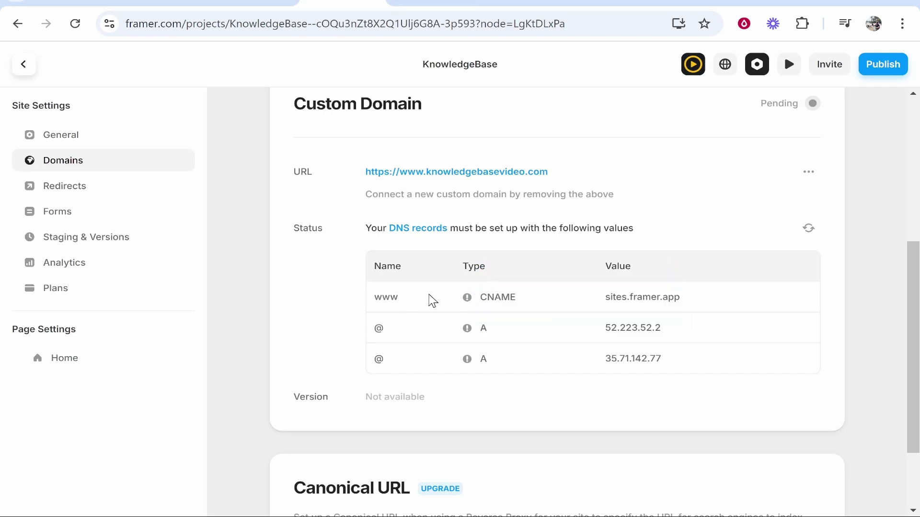
left_click(618, 293)
left_click(618, 295)
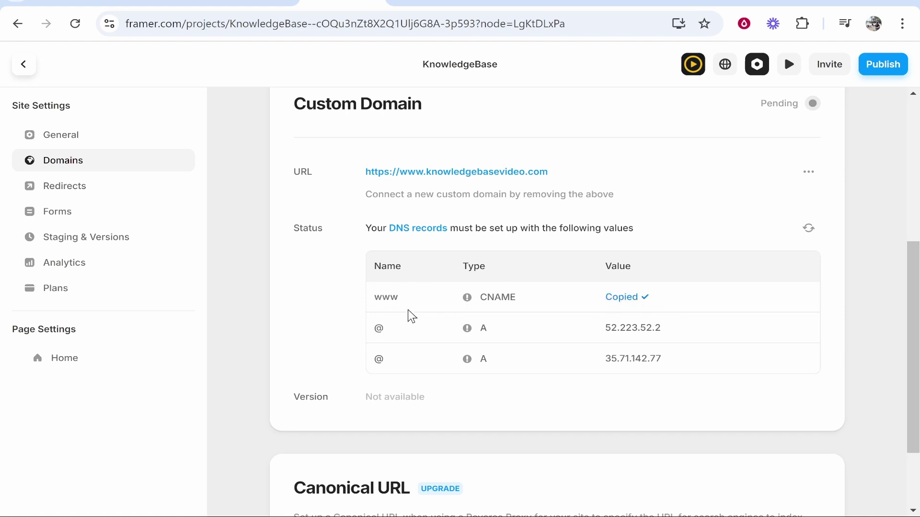
Fill in a new CNAME record with name www and target sites.framer.app
left_click(521, 3)
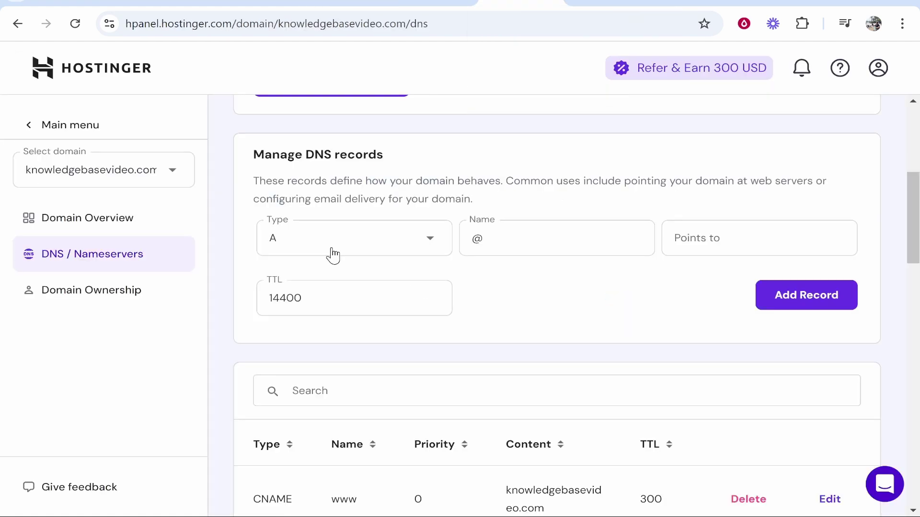
left_click(331, 254)
left_click(309, 390)
double_click(535, 240)
key("BackSpace")
type("w")
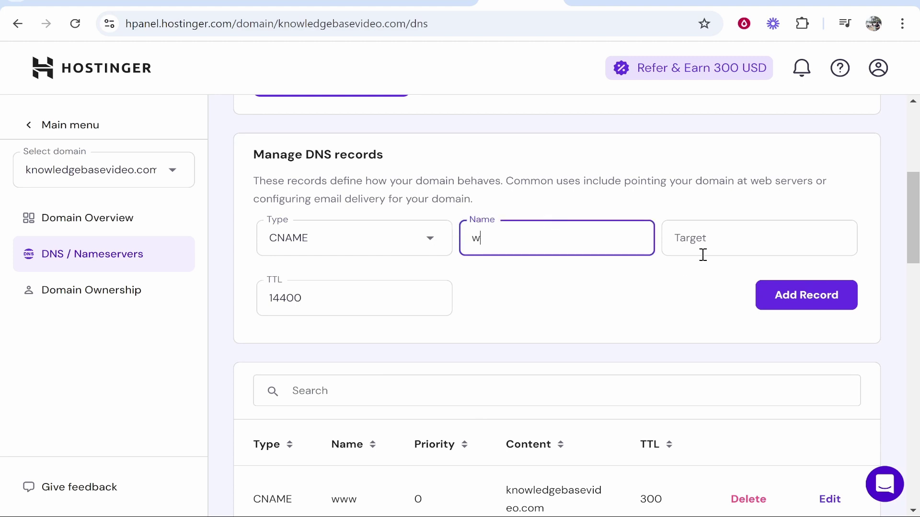
type("ww")
right_click(720, 243)
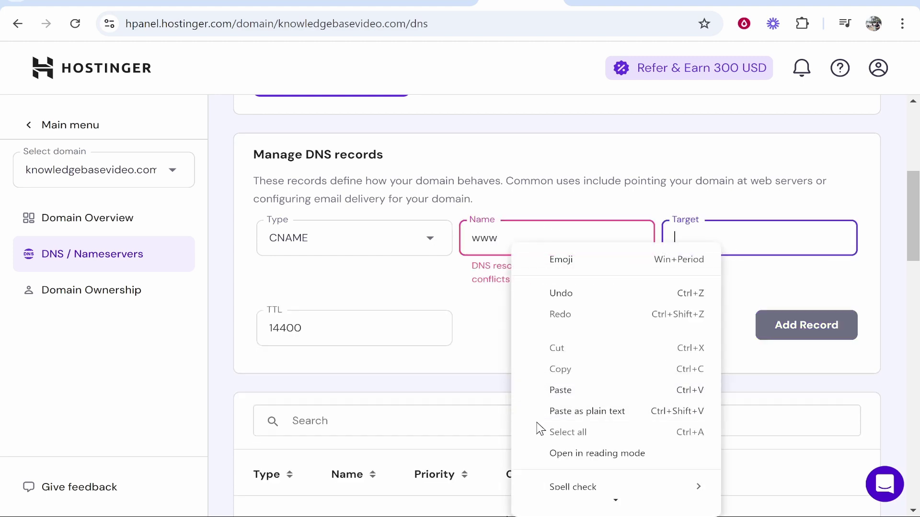
left_click(560, 391)
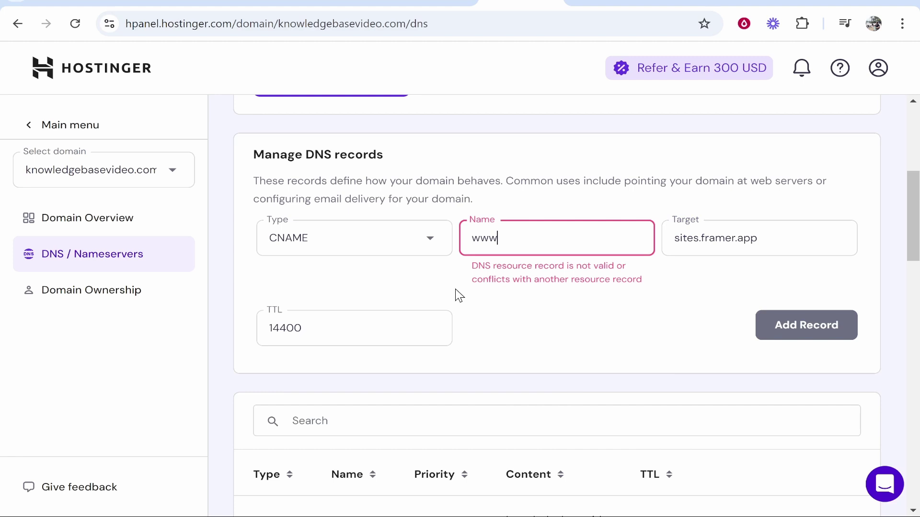
Delete the conflicting existing www CNAME record and save the new one
left_click_drag(472, 266, 620, 263)
left_click(638, 280)
scroll(352, 259, "down", 5)
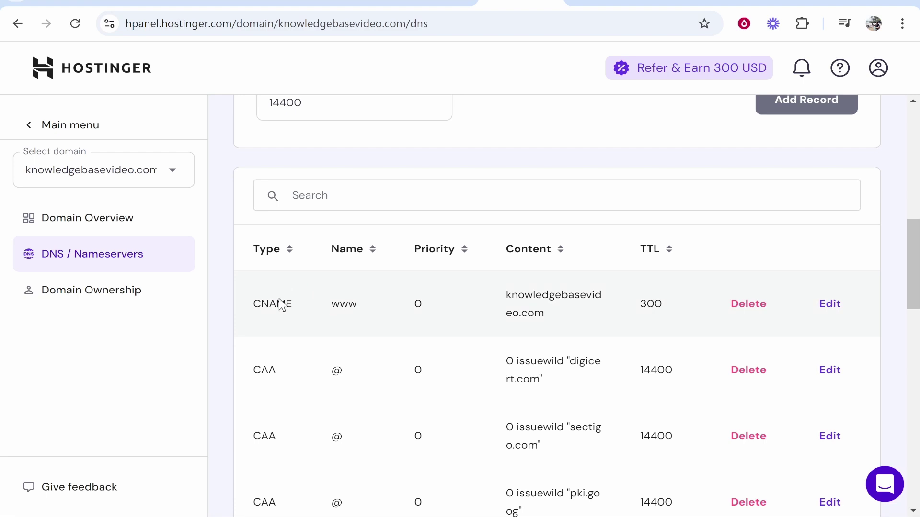
left_click(850, 296)
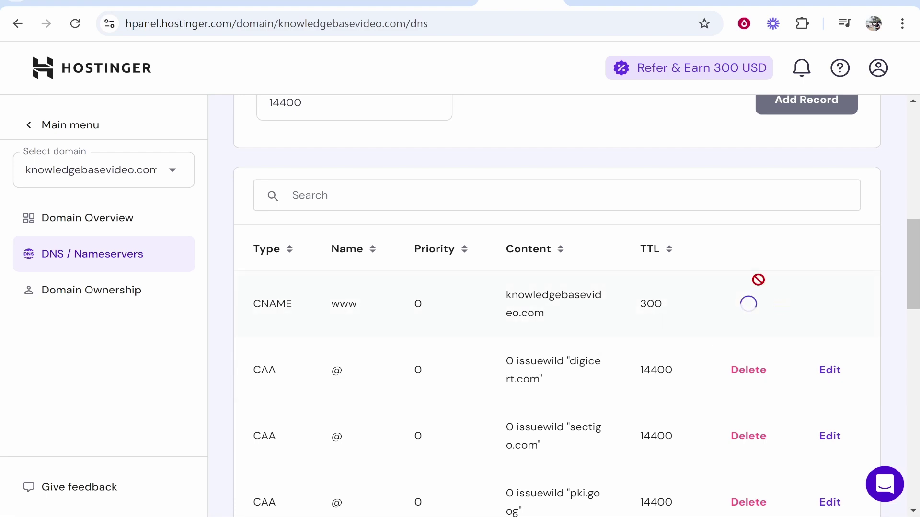
scroll(370, 321, "down", 15)
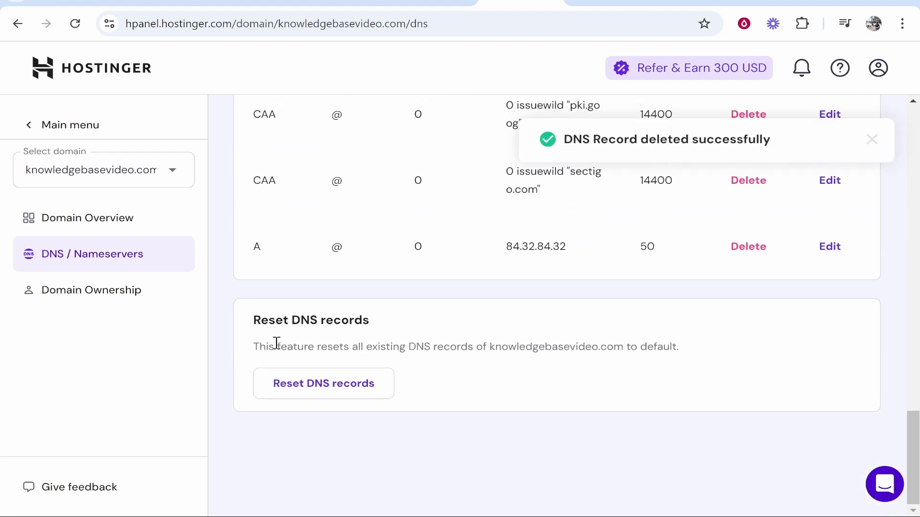
scroll(277, 343, "up", 5)
scroll(274, 342, "up", 10)
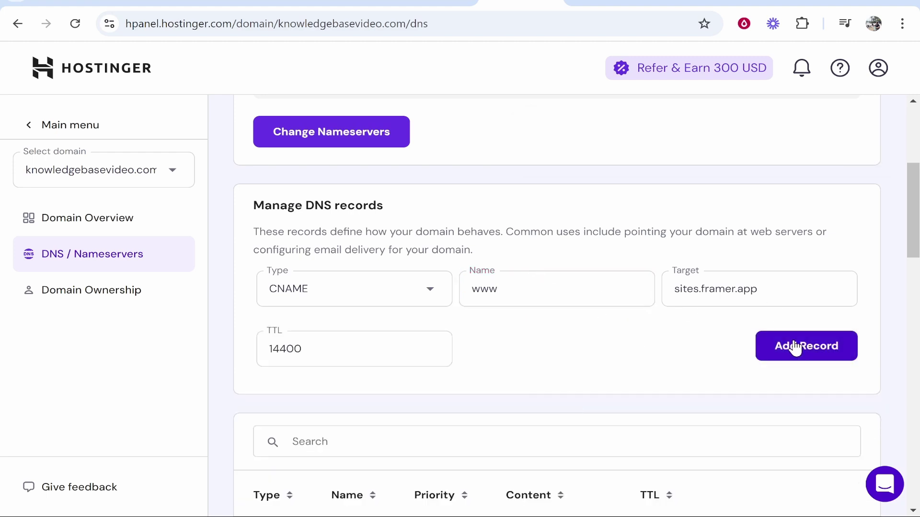
left_click(785, 342)
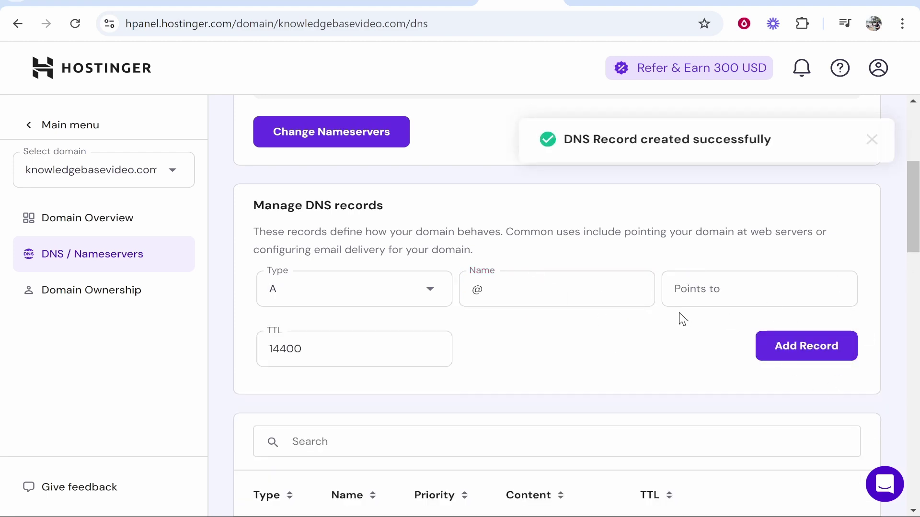
Paste Framer's first A value 52.223.52.2 into a new @ A record and submit it
left_click(431, 6)
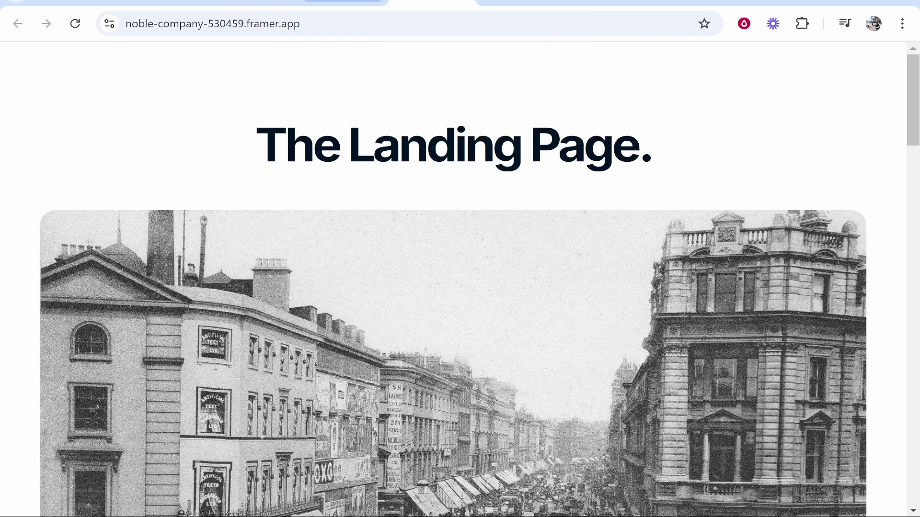
left_click(342, 7)
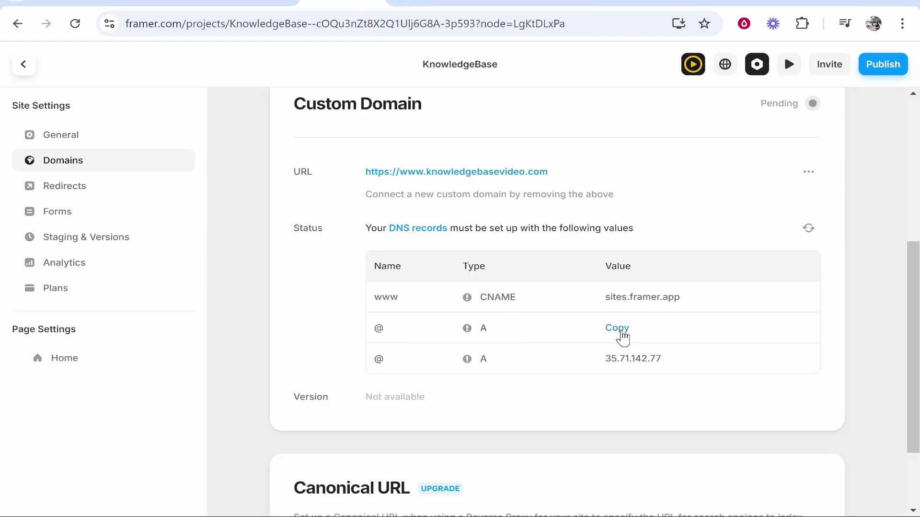
left_click(623, 330)
left_click(521, 6)
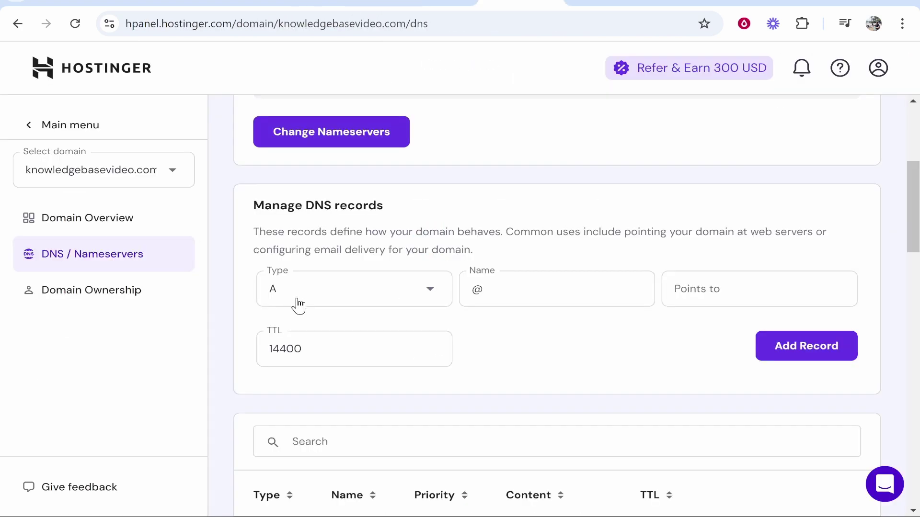
left_click(770, 283)
right_click(711, 287)
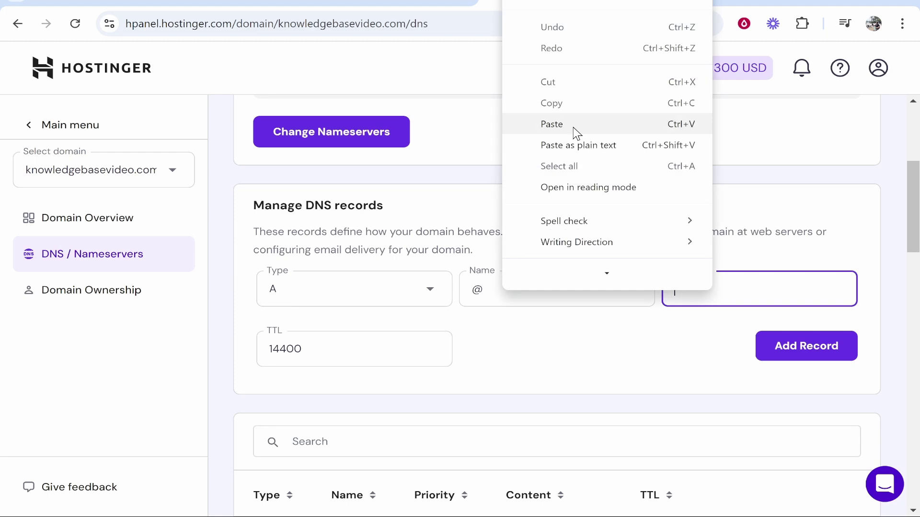
left_click(575, 133)
left_click(814, 355)
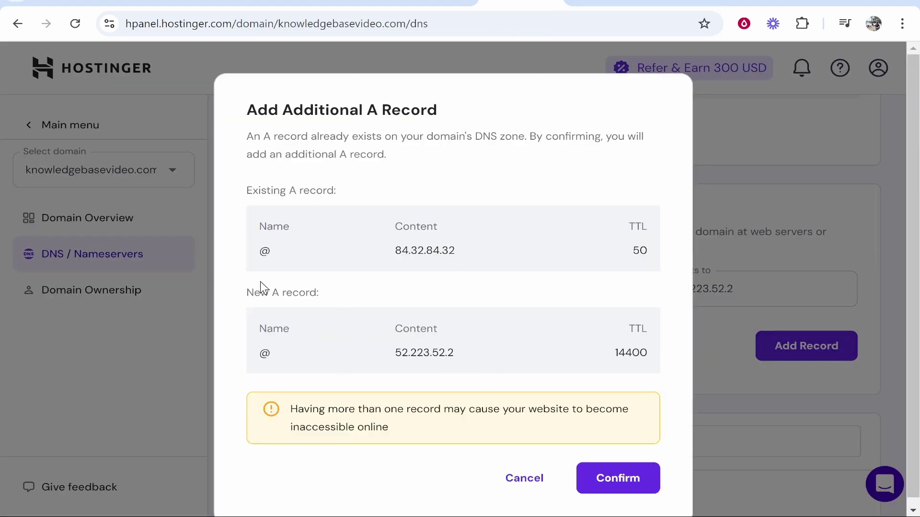
Delete the old 84.32.84.32 A record, then add the 52.223.52.2 record
left_click(524, 478)
scroll(708, 304, "down", 15)
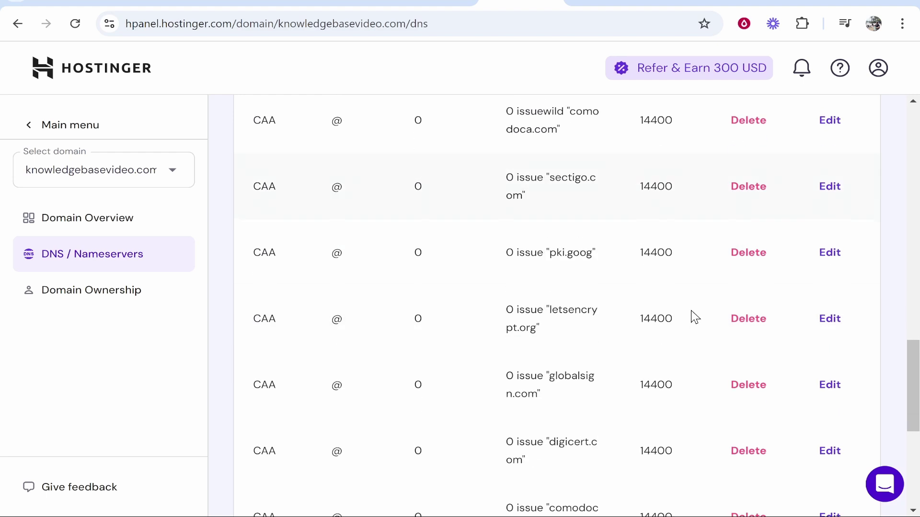
left_click(763, 285)
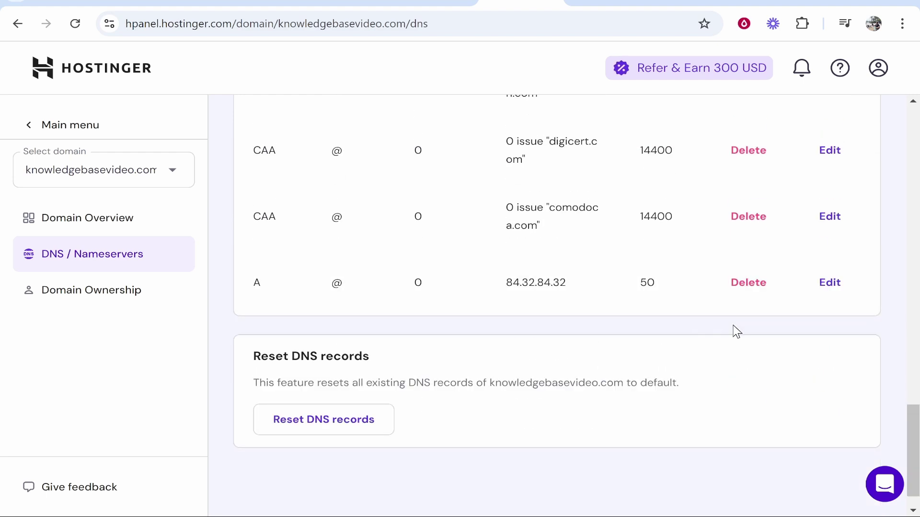
scroll(735, 345, "down", 4)
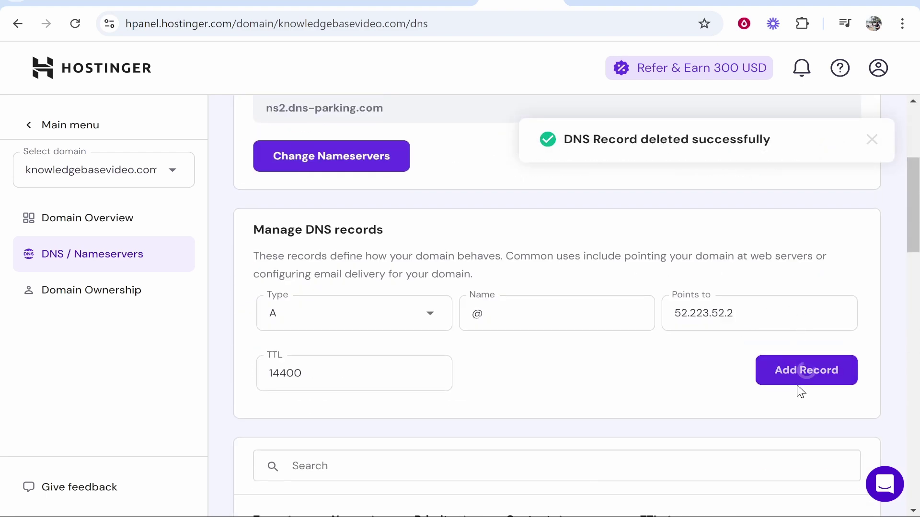
left_click(797, 376)
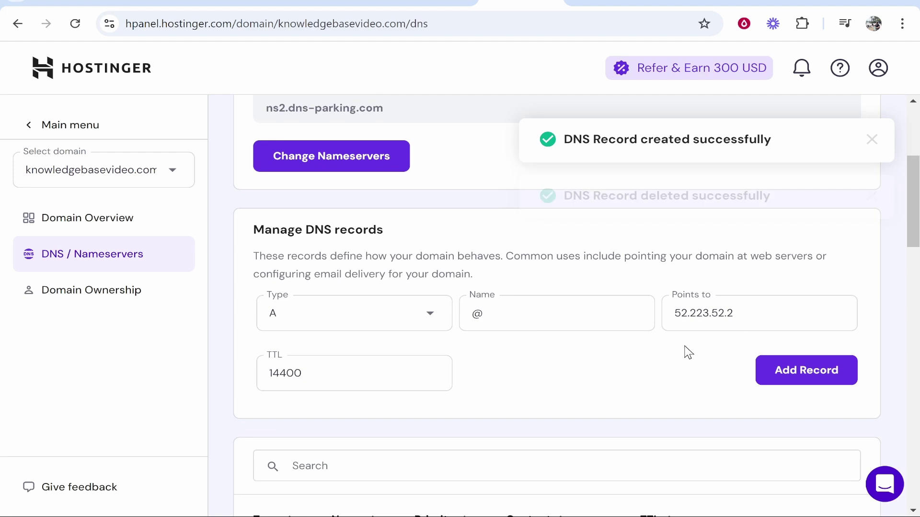
left_click(343, 2)
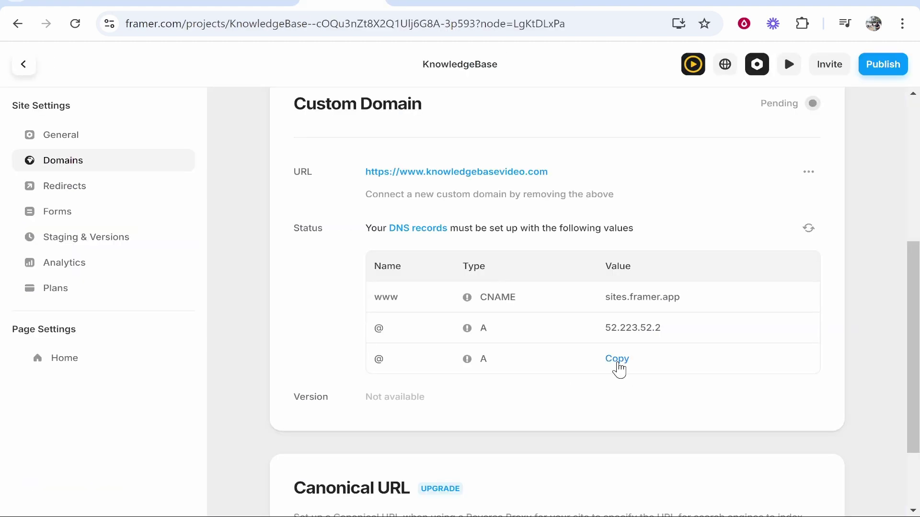
Paste Framer's second A value 35.71.142.77 and confirm it as an additional @ A record
left_click(618, 367)
left_click(521, 2)
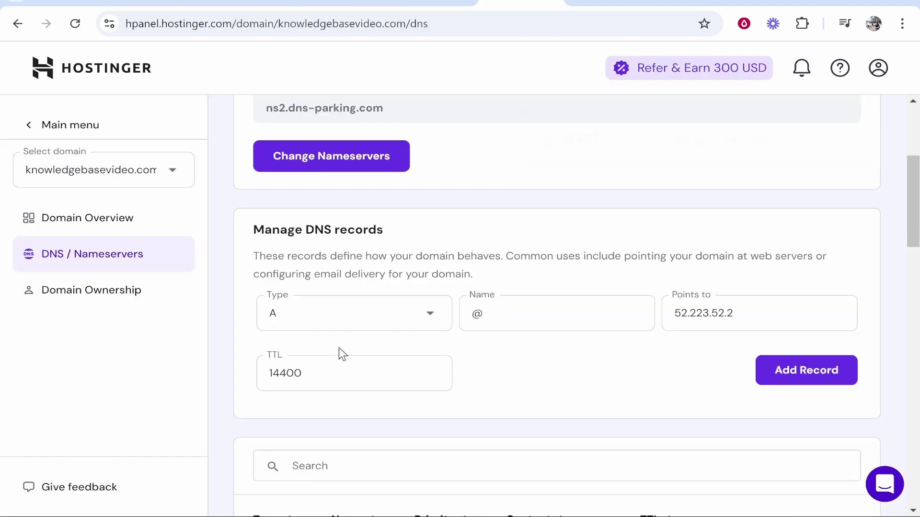
scroll(591, 385, "up", 1)
key("ctrl+v")
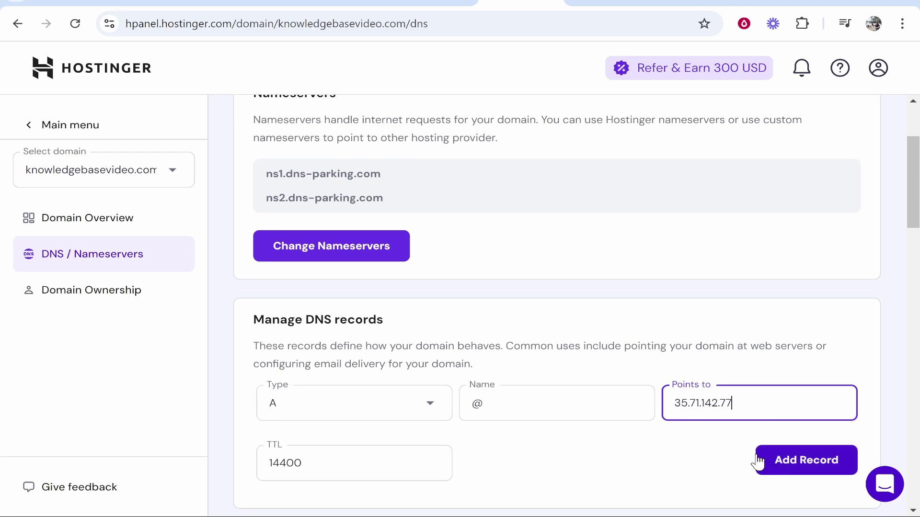
scroll(684, 357, "down", 1)
left_click(782, 393)
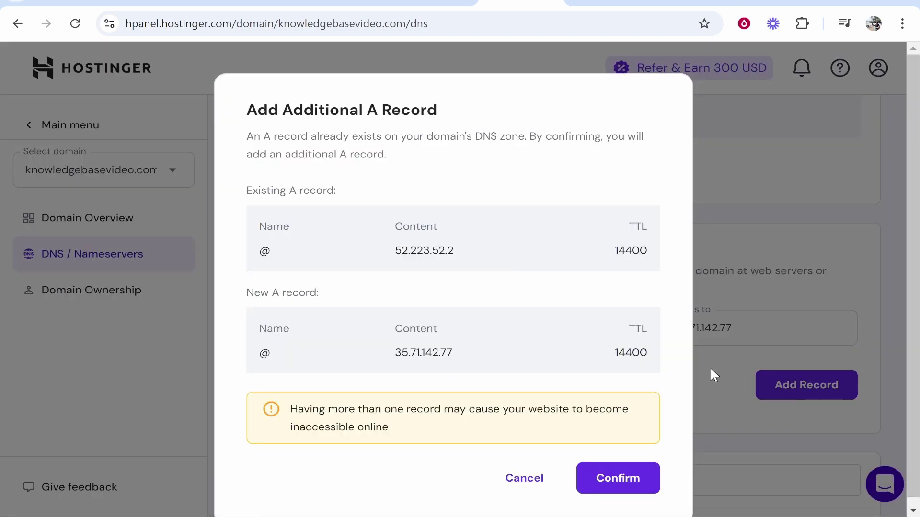
left_click(618, 482)
scroll(513, 341, "down", 15)
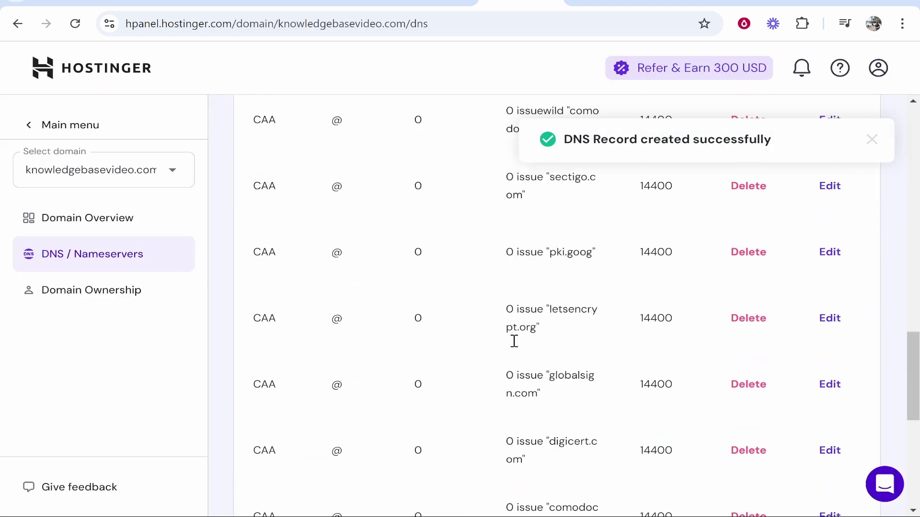
scroll(269, 230, "up", 2)
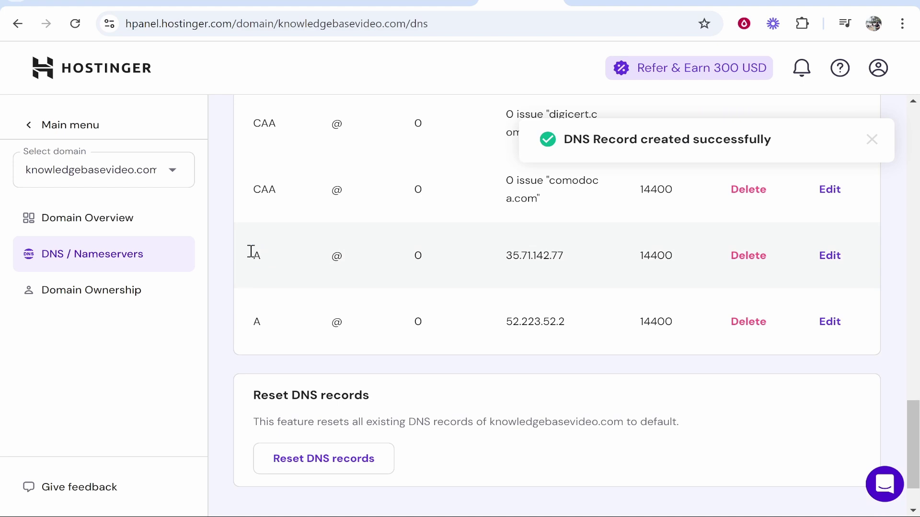
double_click(269, 322)
scroll(455, 310, "up", 20)
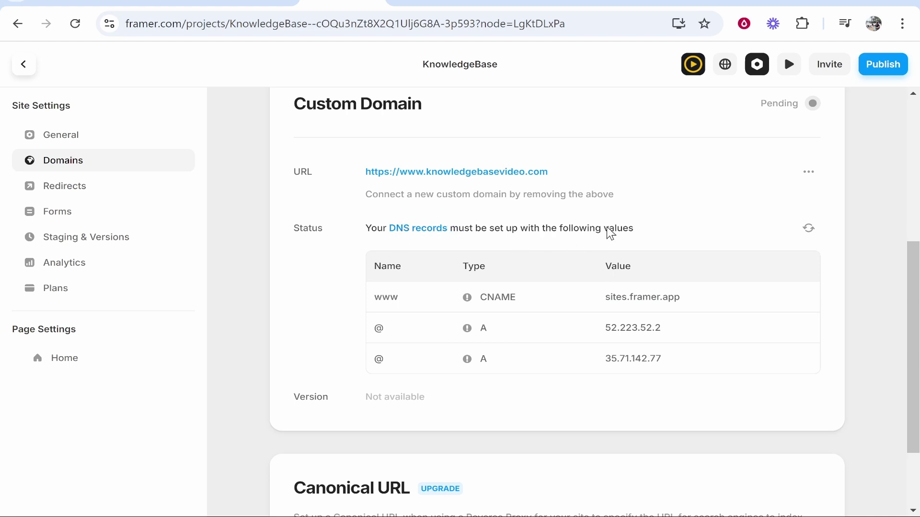
Reload Framer's domain settings to see only the www CNAME remaining, then view knowledgebasevideo.com
scroll(808, 254, "up", 3)
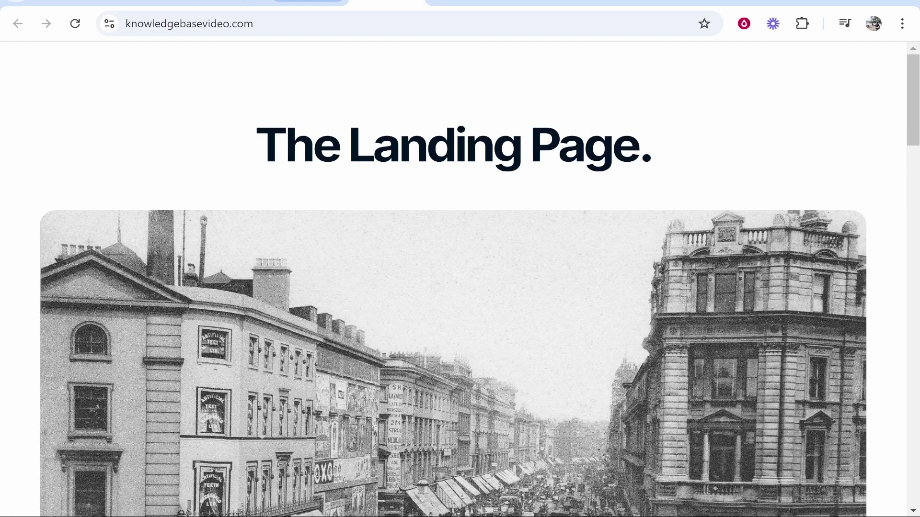
left_click(306, 3)
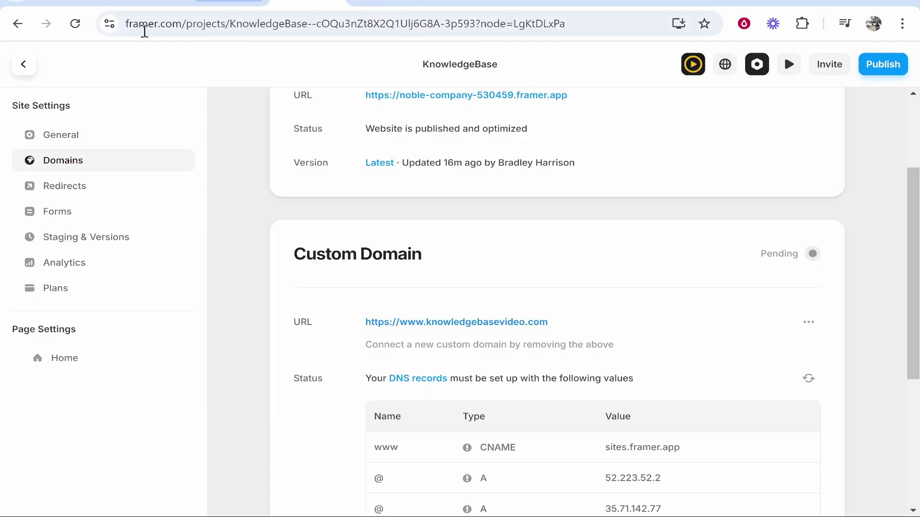
left_click(75, 24)
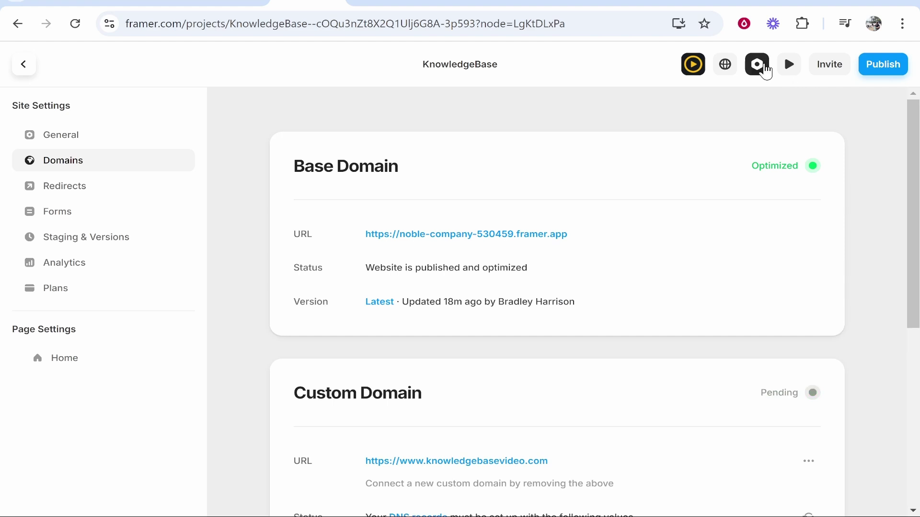
scroll(732, 218, "down", 5)
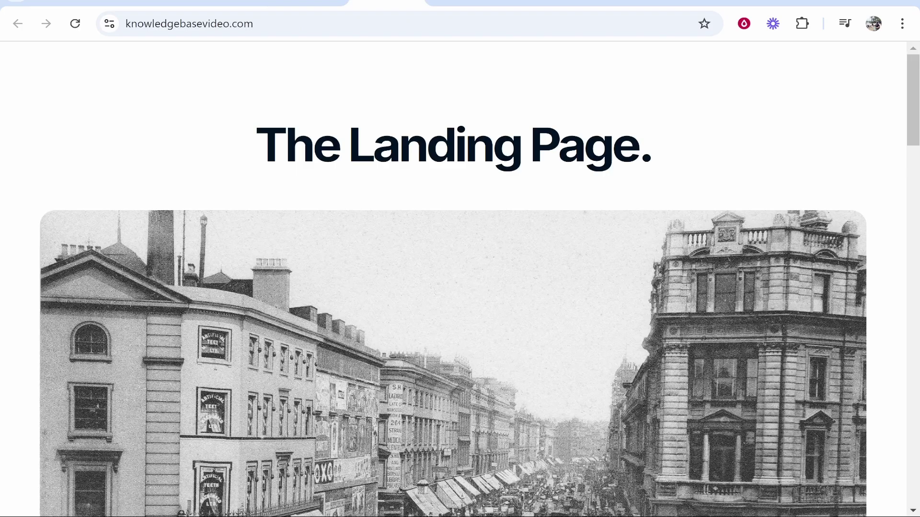
left_click(286, 23)
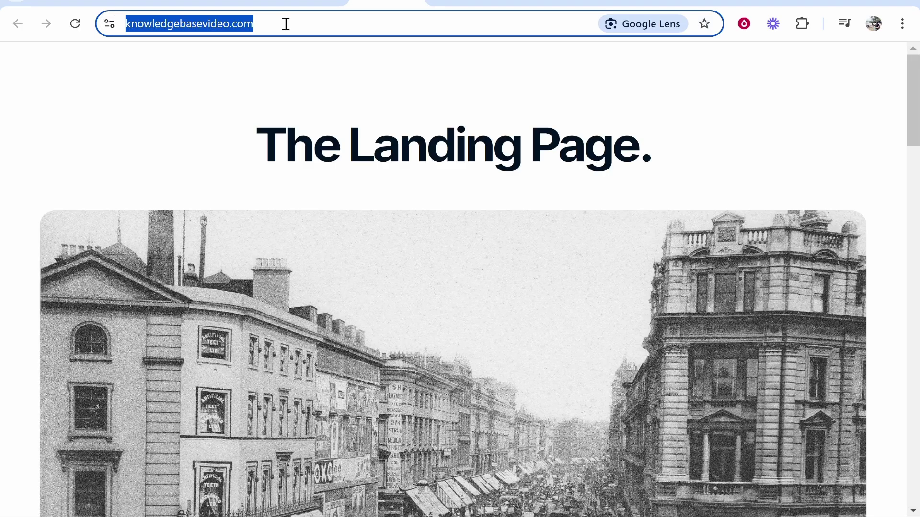
left_click(762, 2)
type("dns")
key("Return")
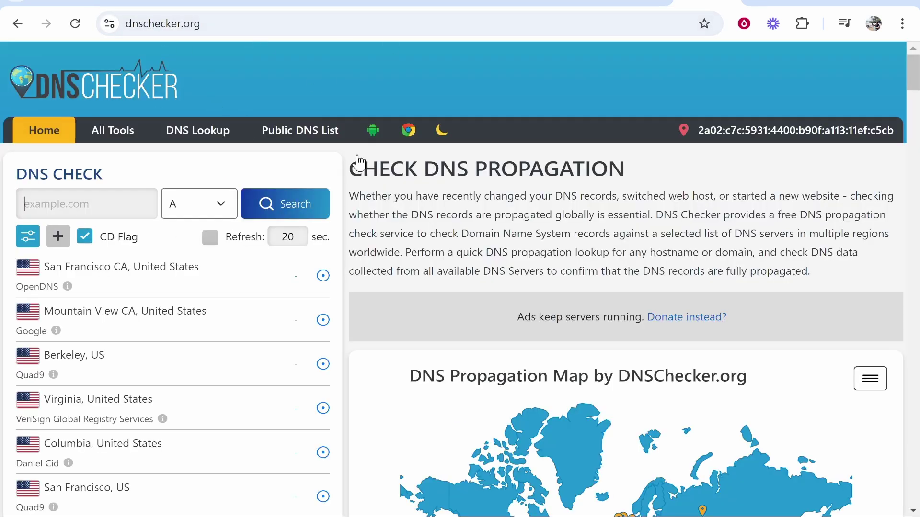
left_click(115, 205)
key("ctrl+v")
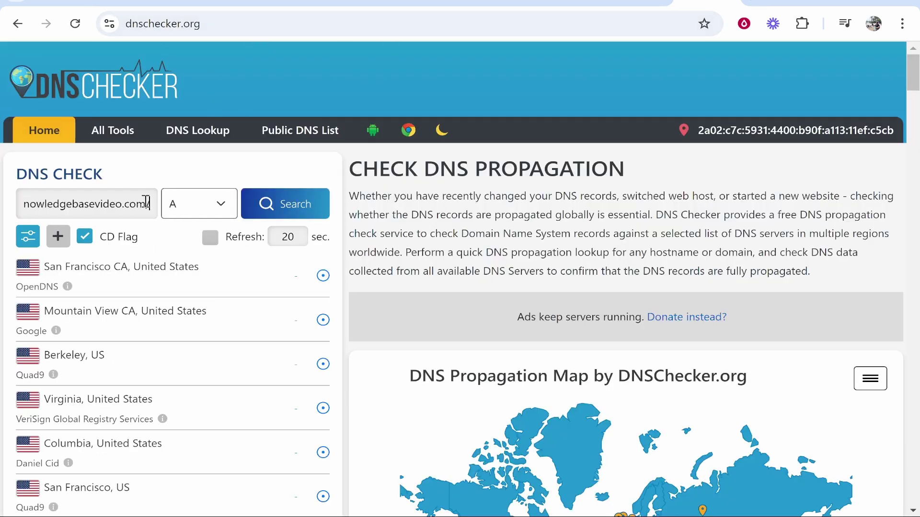
left_click(295, 203)
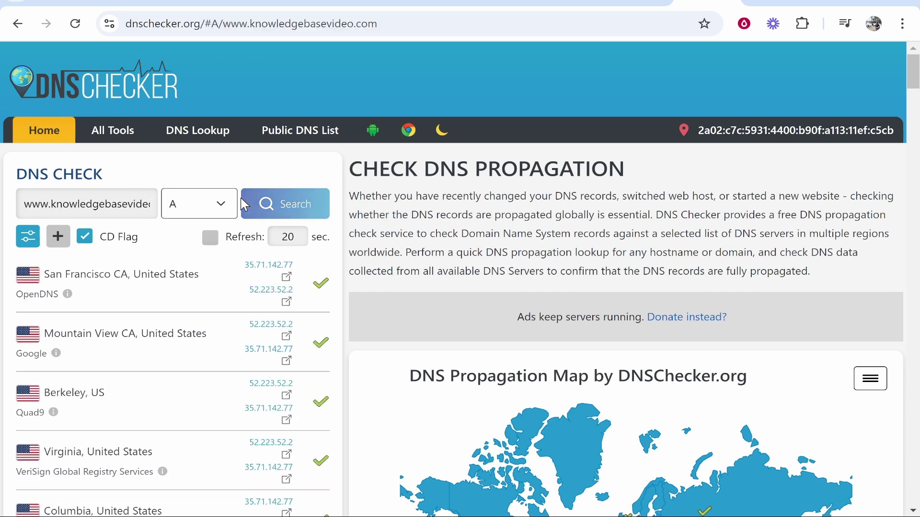
scroll(314, 290, "down", 15)
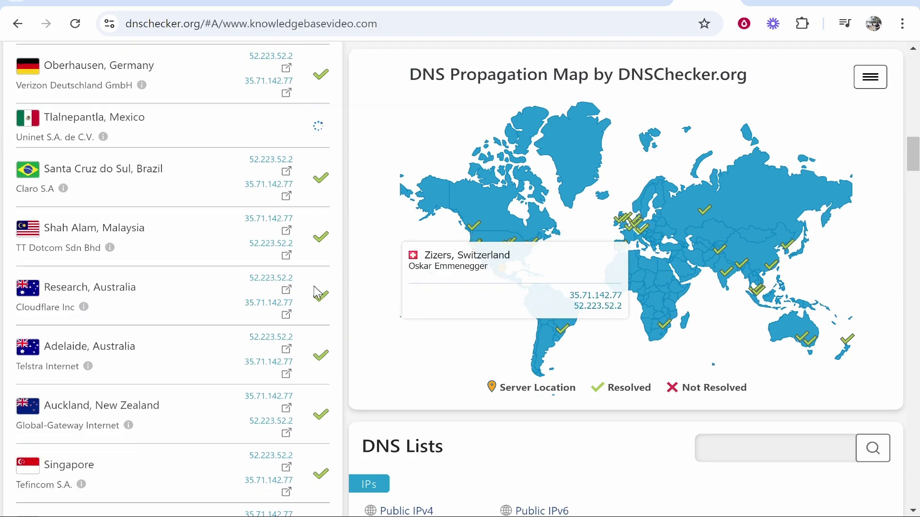
scroll(315, 292, "down", 12)
scroll(318, 288, "up", 15)
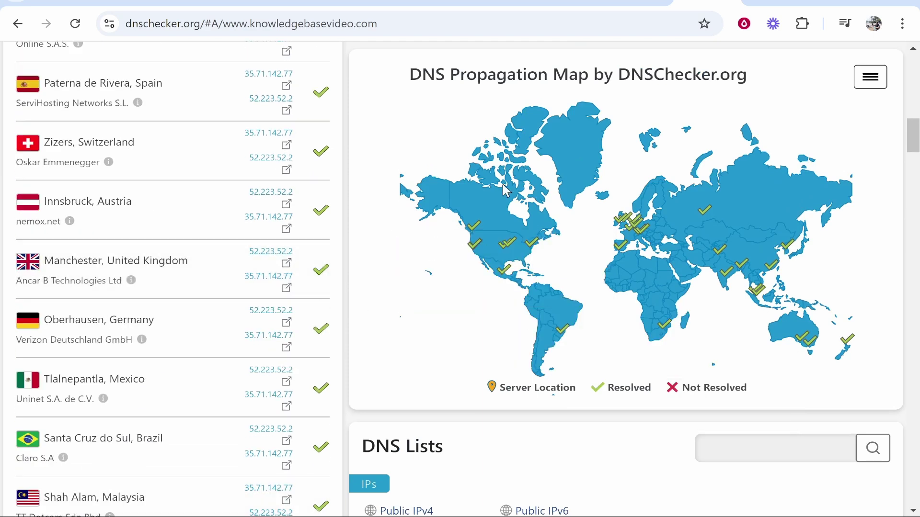
Back in Framer's domain settings, open the custom domain's live site in a new tab, then close it
left_click(280, 2)
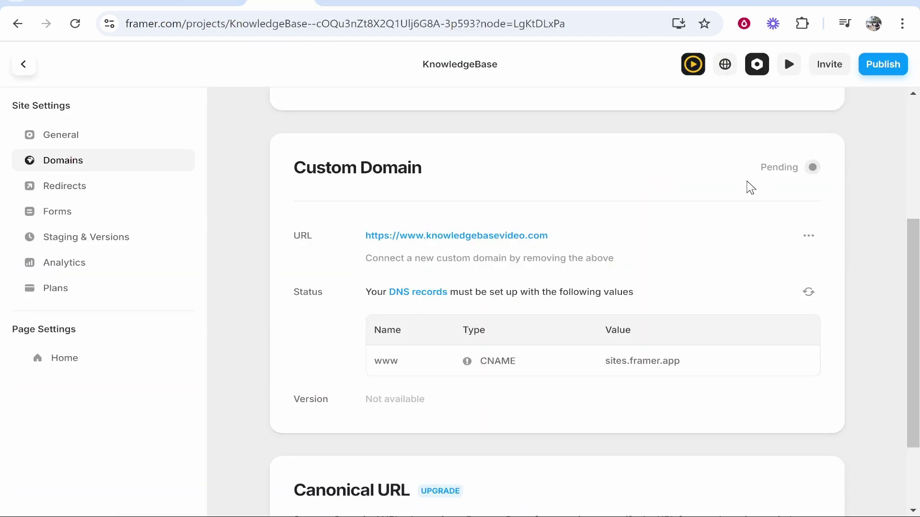
left_click(452, 237)
key("ctrl+w")
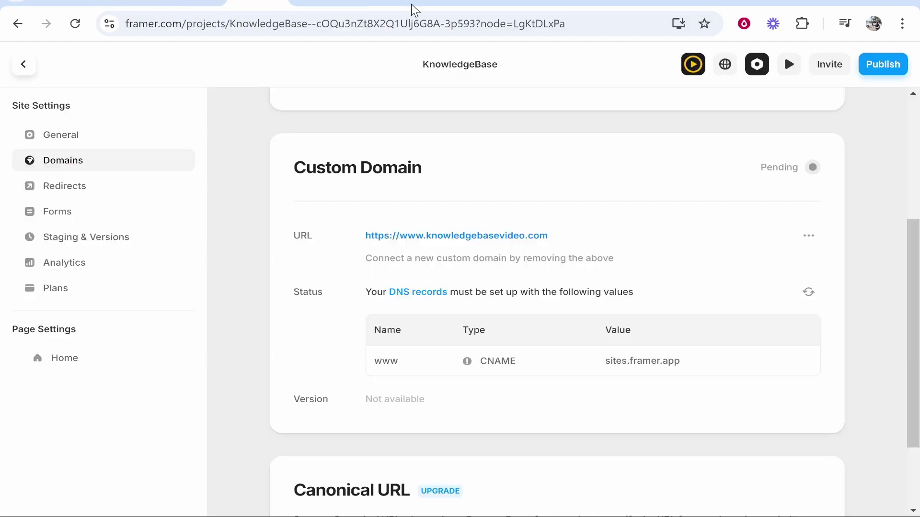